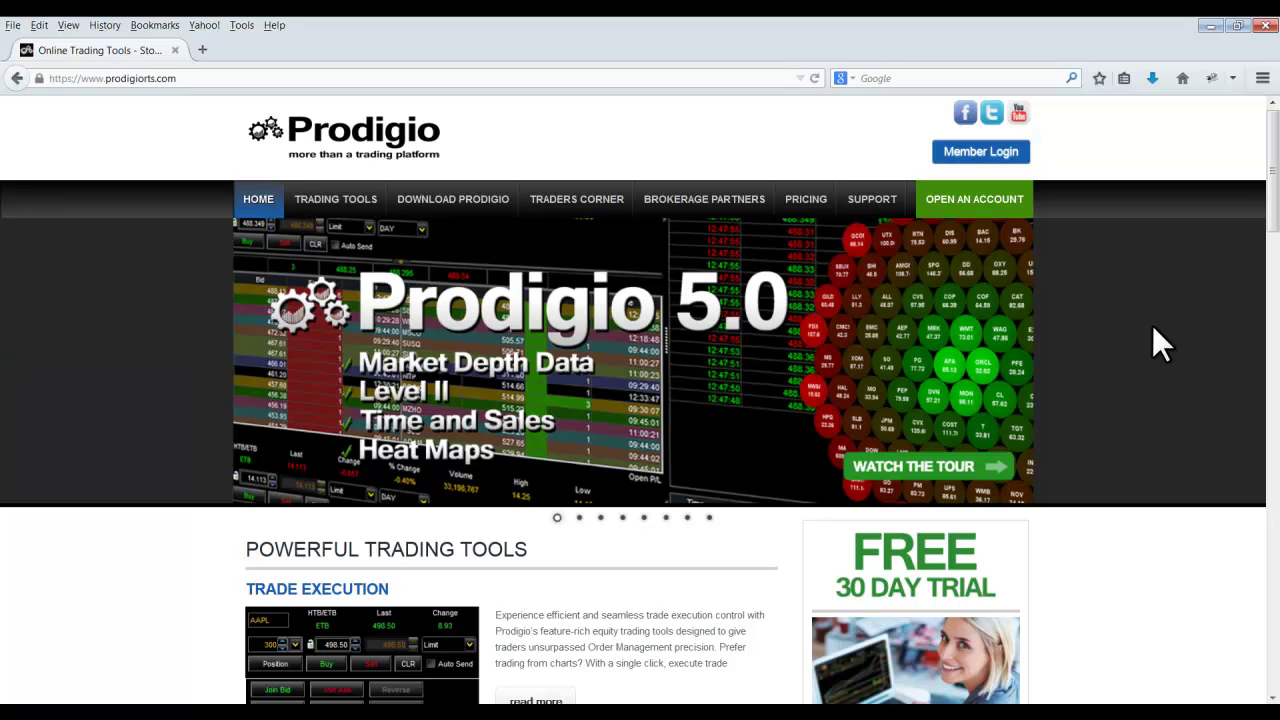
Step: Log into the Prodigio member account with username and password, then open Edit > Broker Information
{"action": "left_click", "coordinate": [984, 156]}
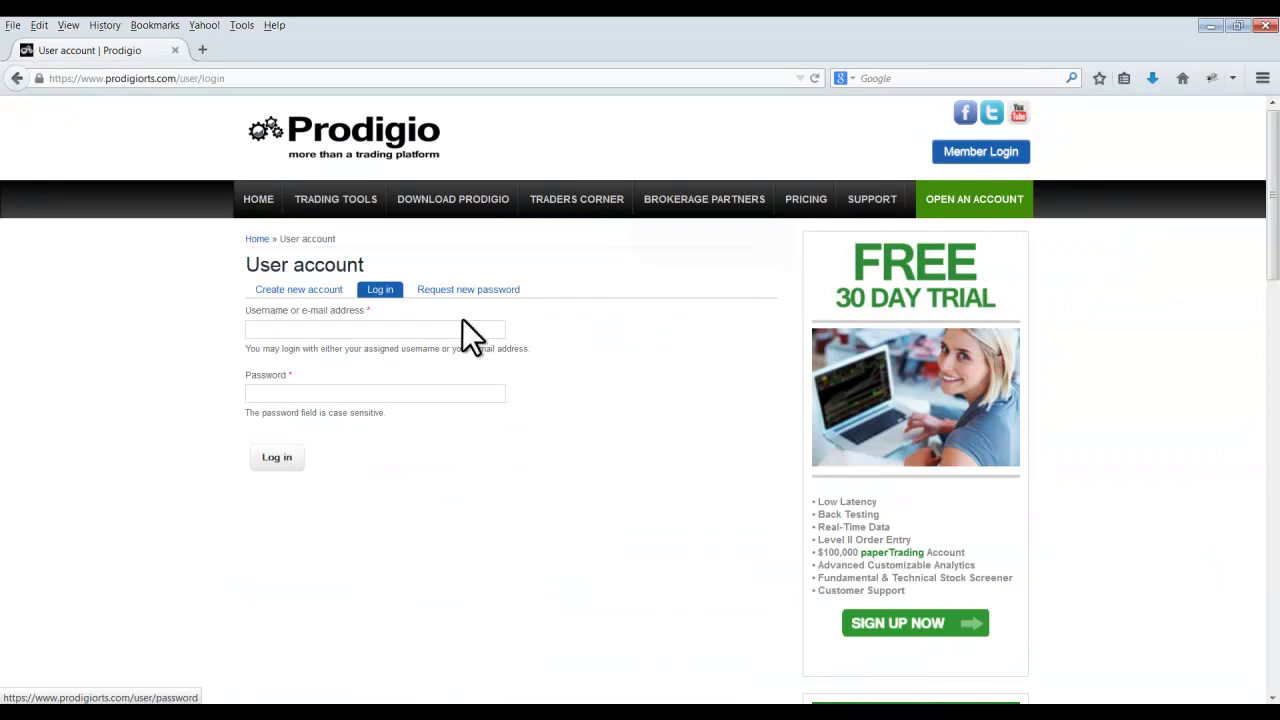
{"action": "left_click", "coordinate": [460, 332]}
{"action": "type", "text": "Joh"}
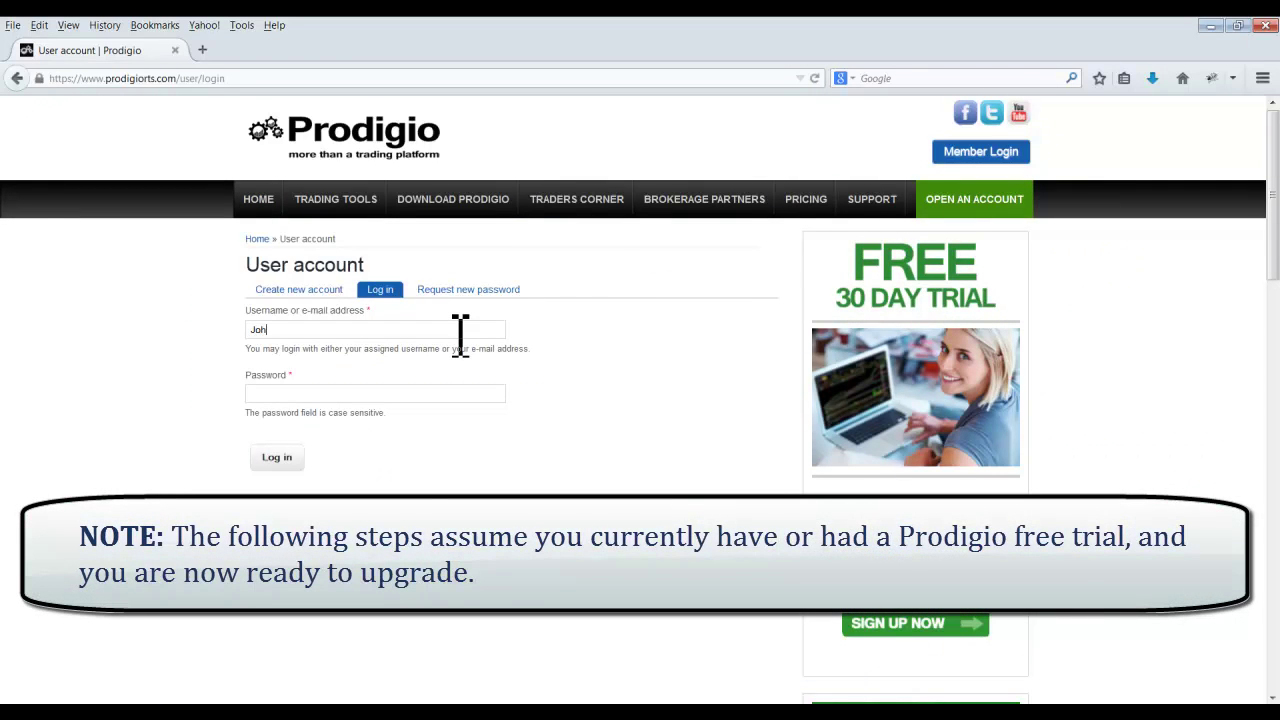
{"action": "type", "text": "nSmith"}
{"action": "type", "text": "•••••••"}
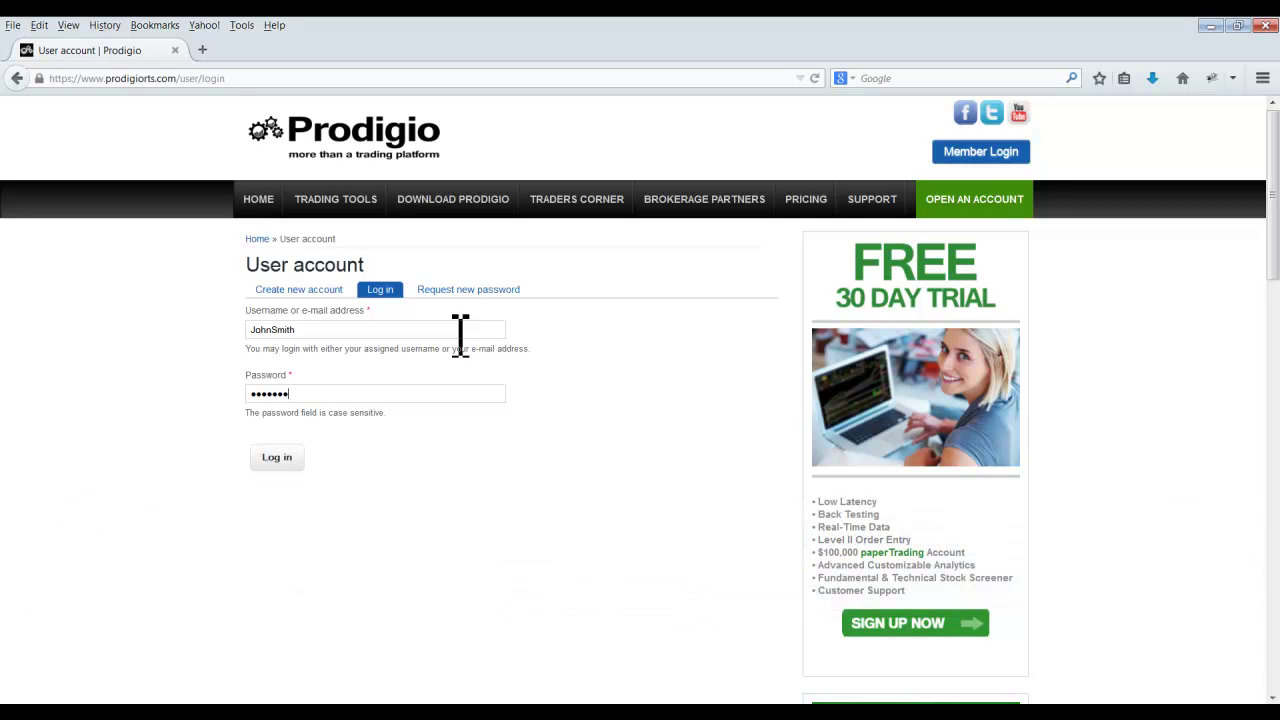
{"action": "type", "text": "••••"}
{"action": "left_click", "coordinate": [287, 458]}
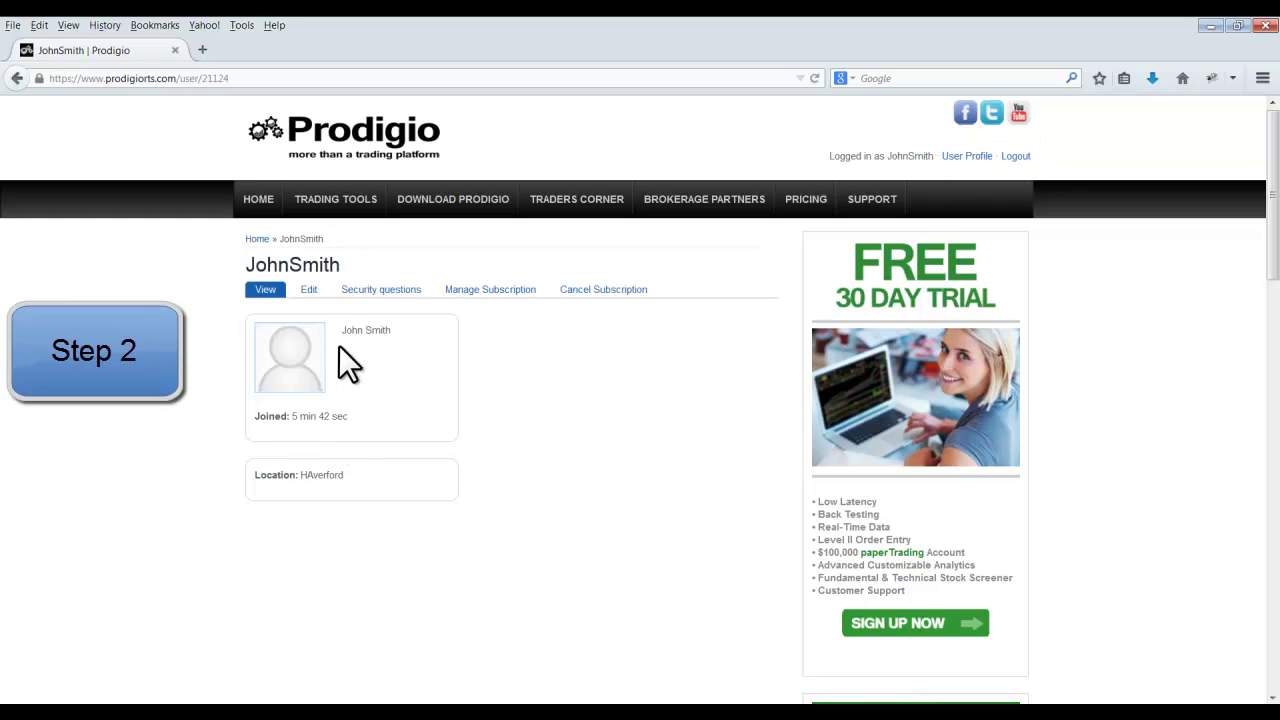
{"action": "left_click", "coordinate": [310, 292]}
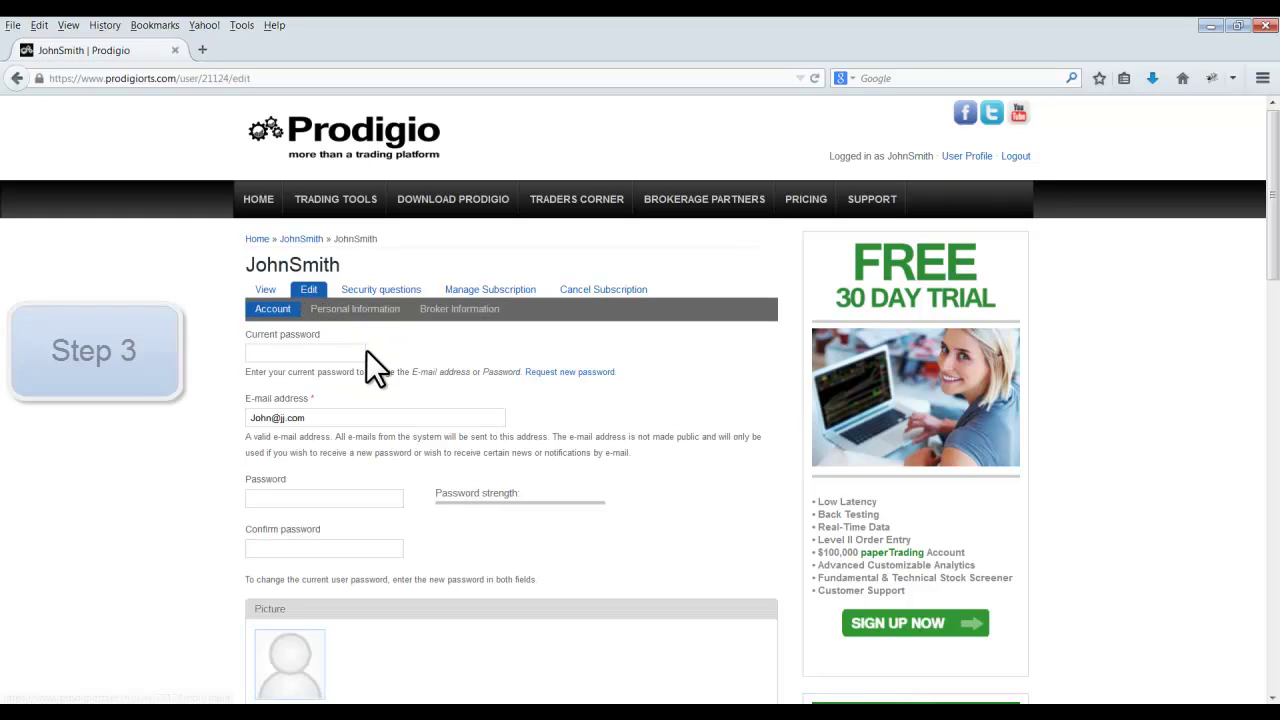
{"action": "left_click", "coordinate": [462, 318]}
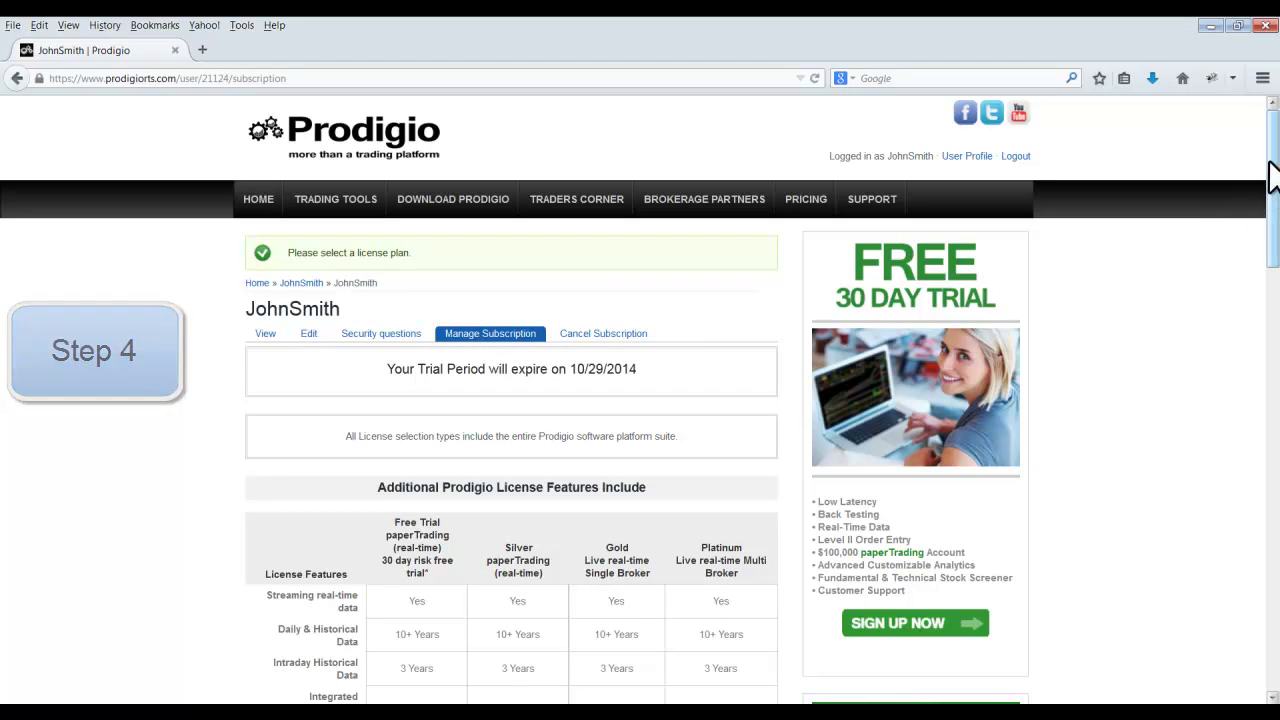
Step: Change the subscription to the Gold Plan at $99.00/month with $47.00/month non-professional exchange fees
{"action": "left_click_drag", "start_coordinate": [1273, 170], "coordinate": [1275, 525]}
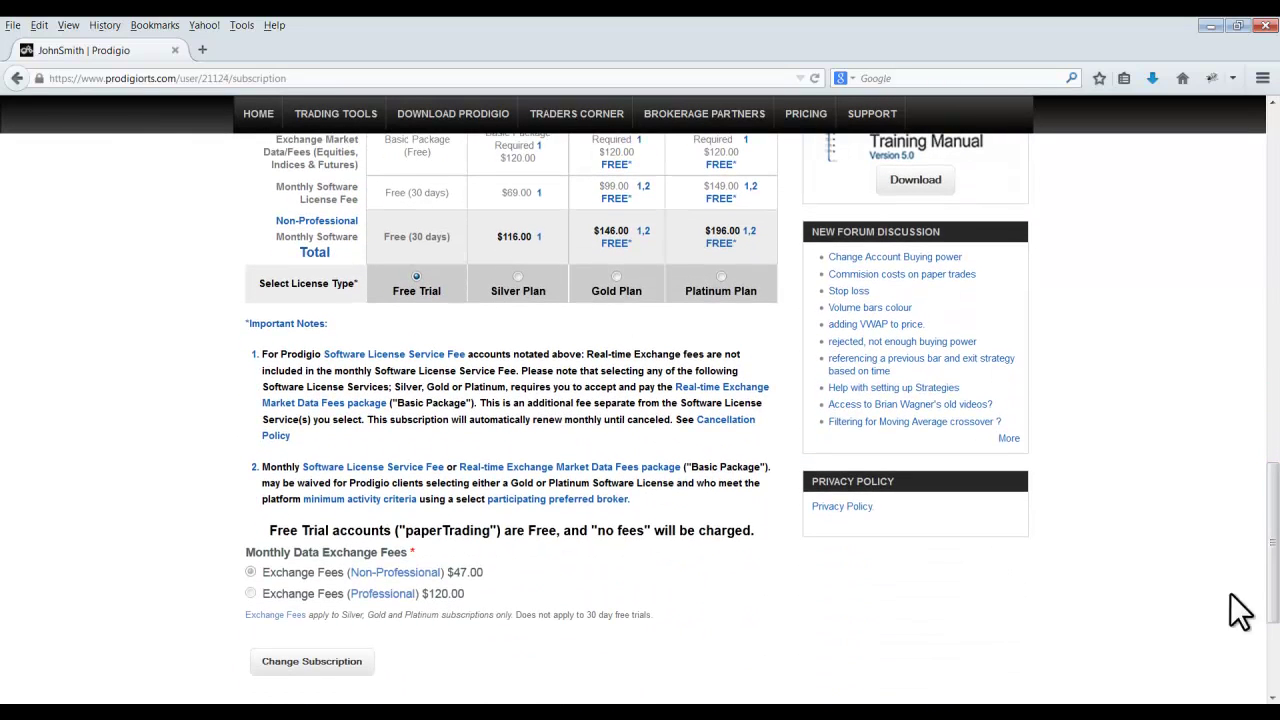
{"action": "left_click", "coordinate": [617, 277]}
{"action": "left_click", "coordinate": [314, 672]}
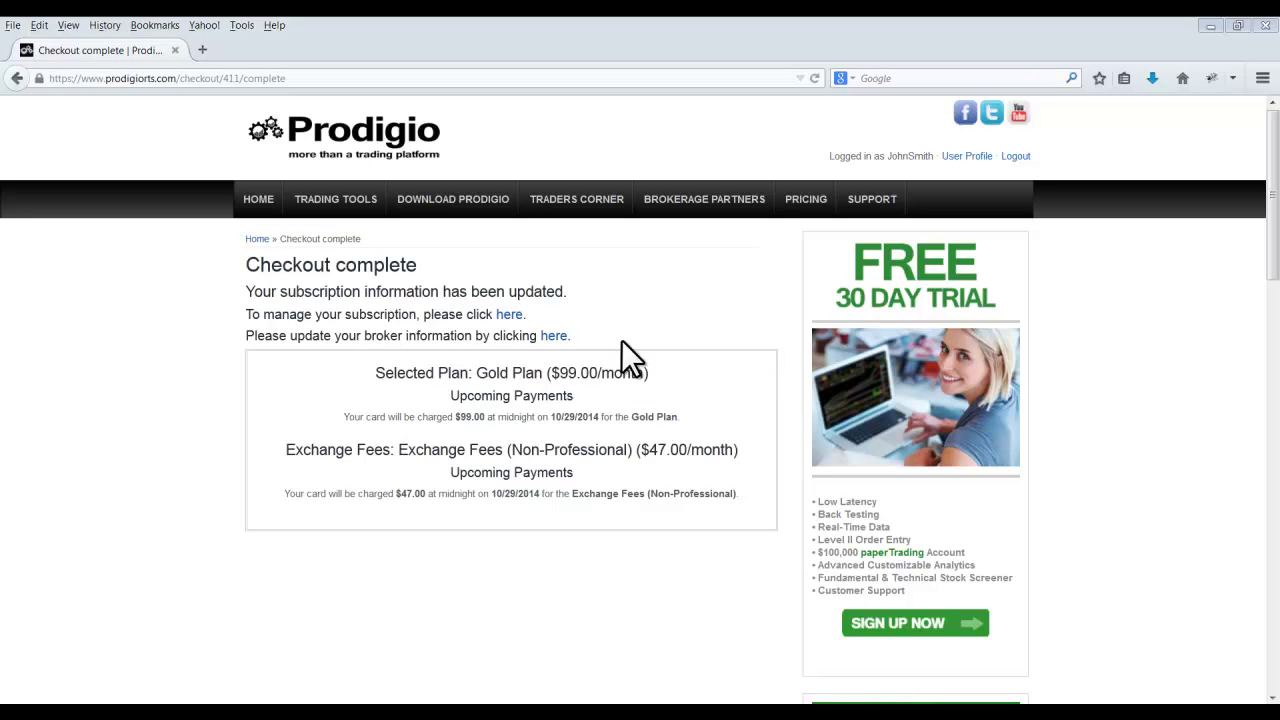
Step: Choose TradeKing as the broker in the broker information form and enter the broker username
{"action": "left_click", "coordinate": [556, 338]}
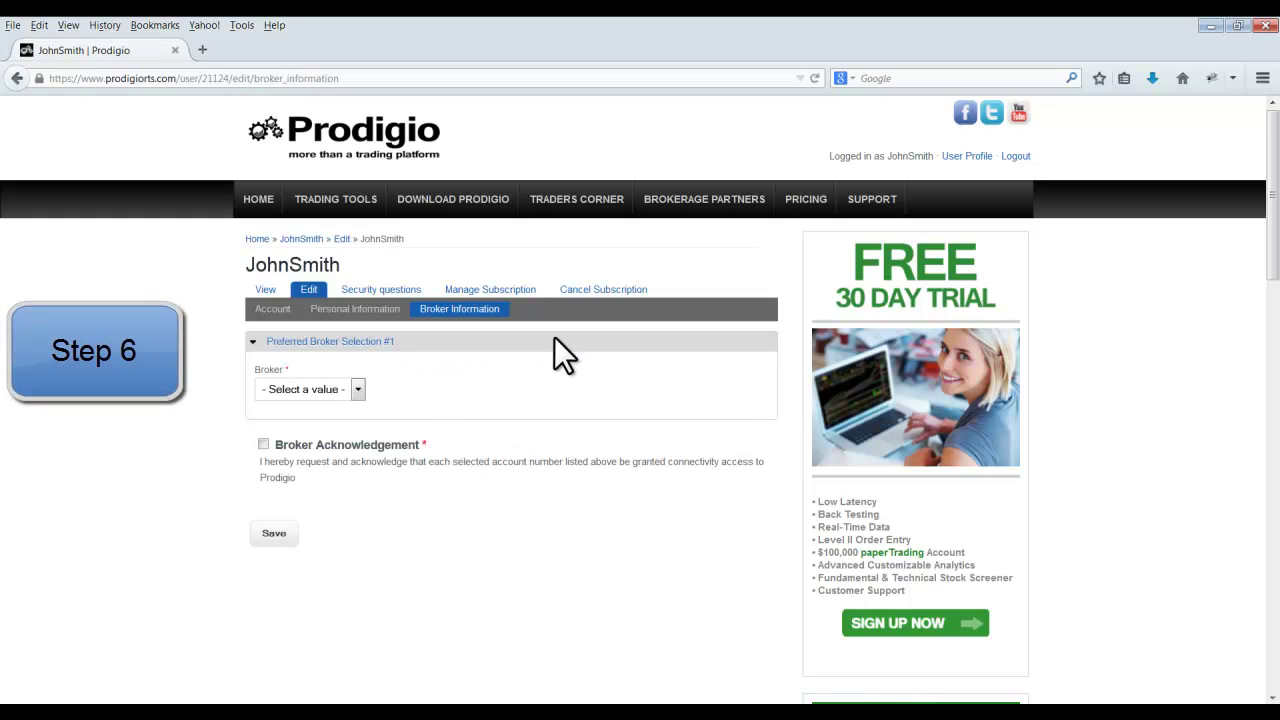
{"action": "left_click", "coordinate": [358, 389]}
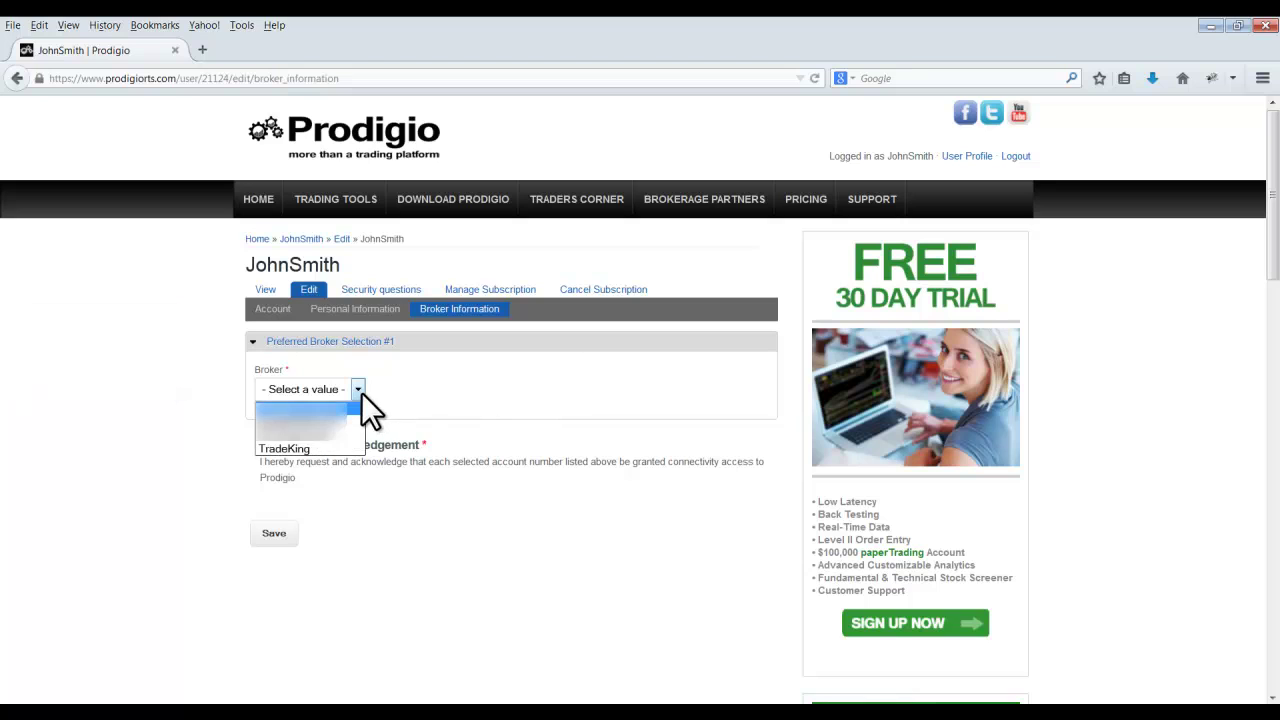
{"action": "left_click", "coordinate": [317, 443]}
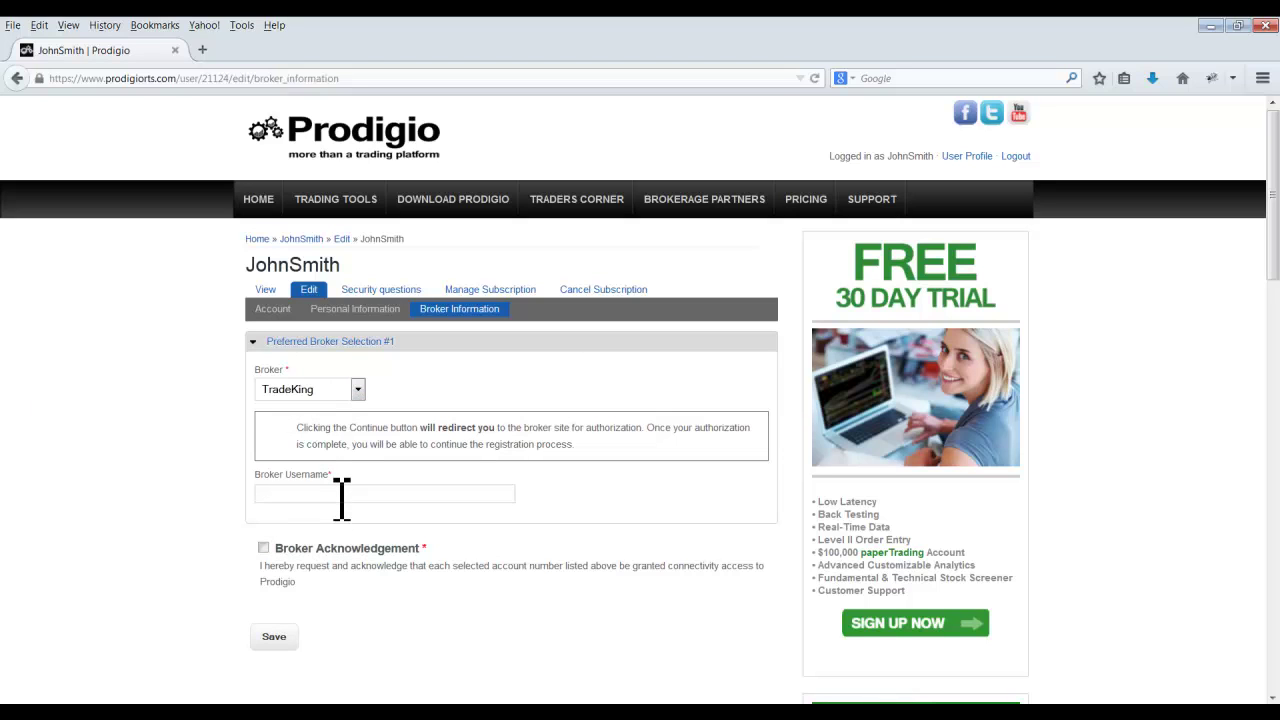
{"action": "left_click", "coordinate": [340, 494]}
{"action": "type", "text": "prodigio1"}
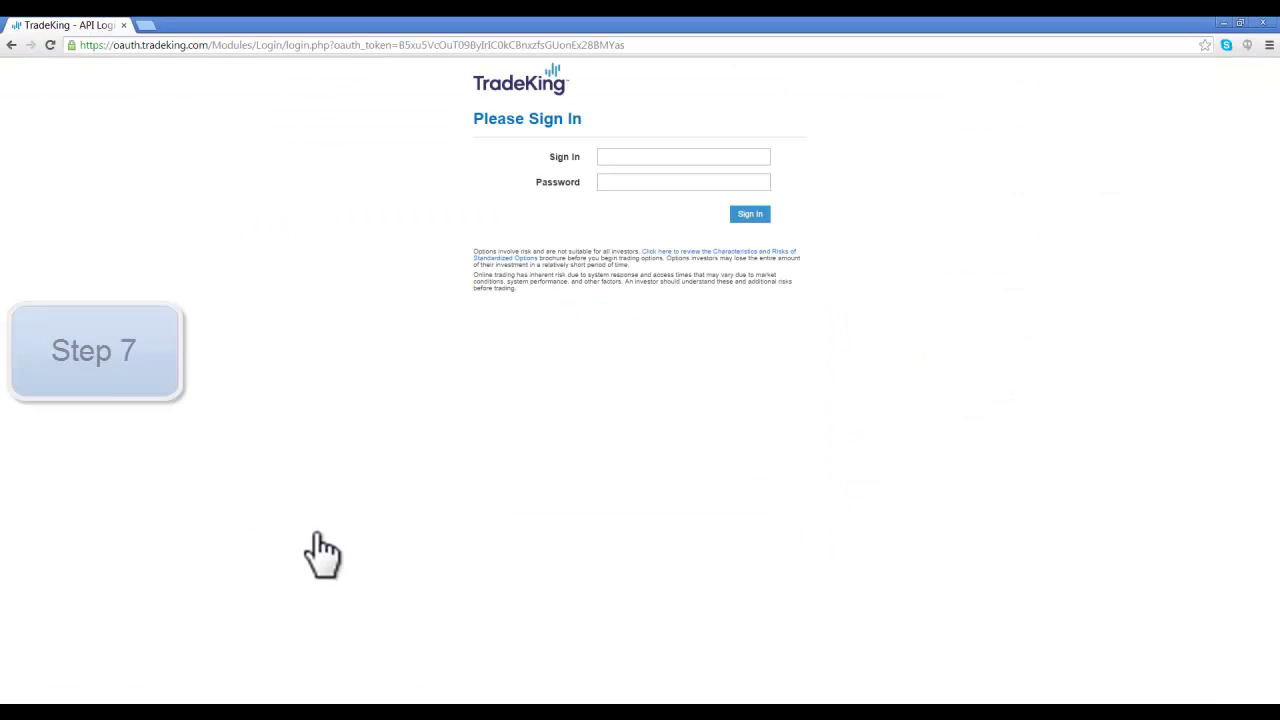
Step: Sign in to TradeKing with the account sign-in name and password
{"action": "left_click", "coordinate": [655, 158]}
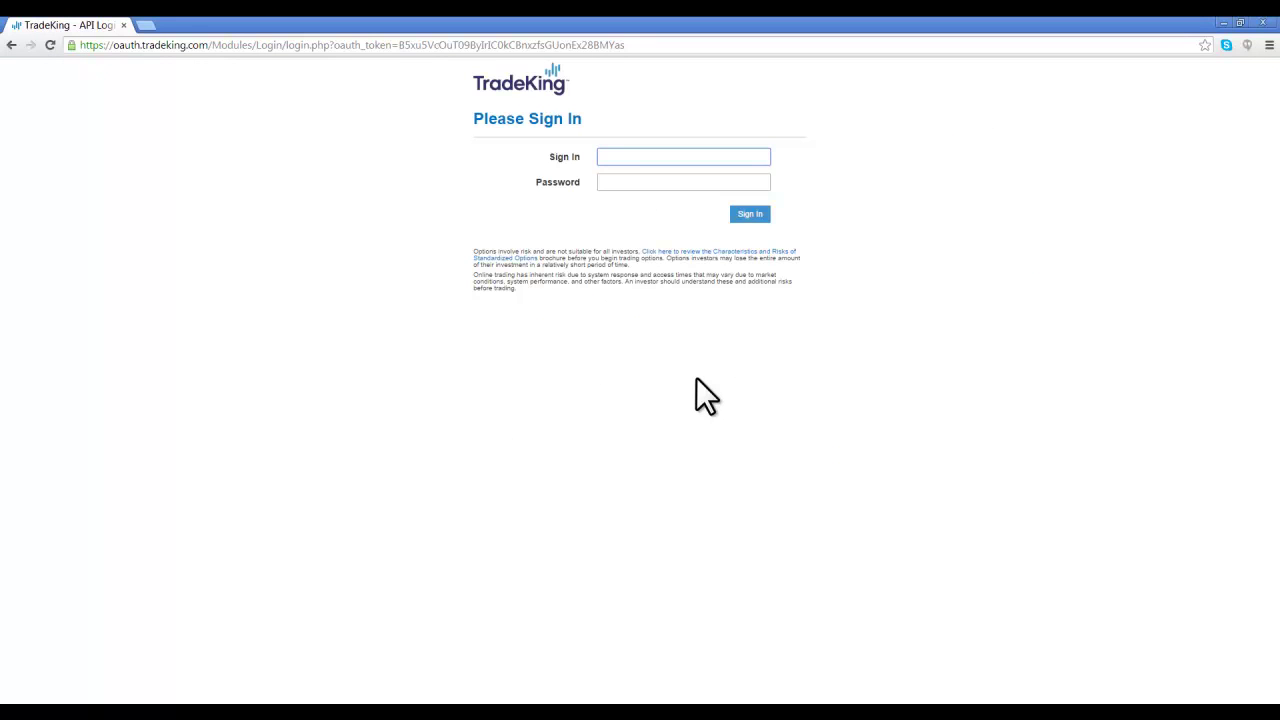
{"action": "type", "text": "prodigio12"}
{"action": "key", "text": "BackSpace"}
{"action": "key", "text": "Tab"}
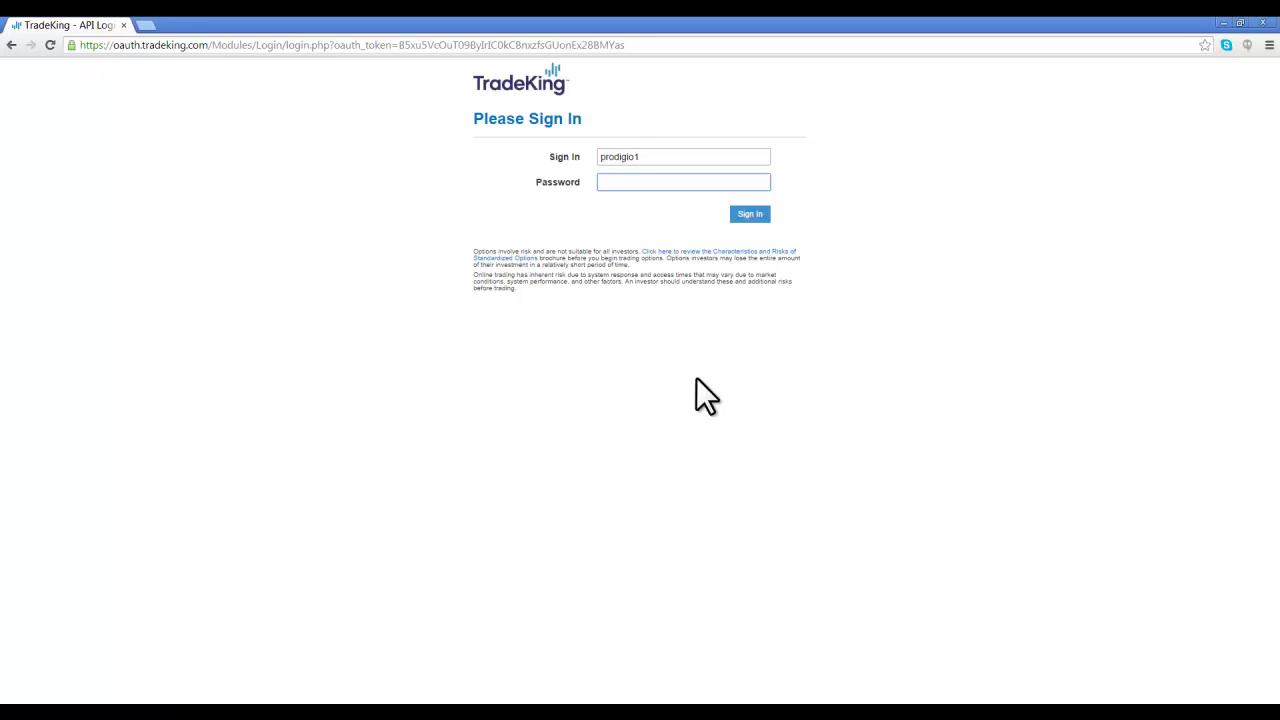
{"action": "type", "text": "•••••••••••"}
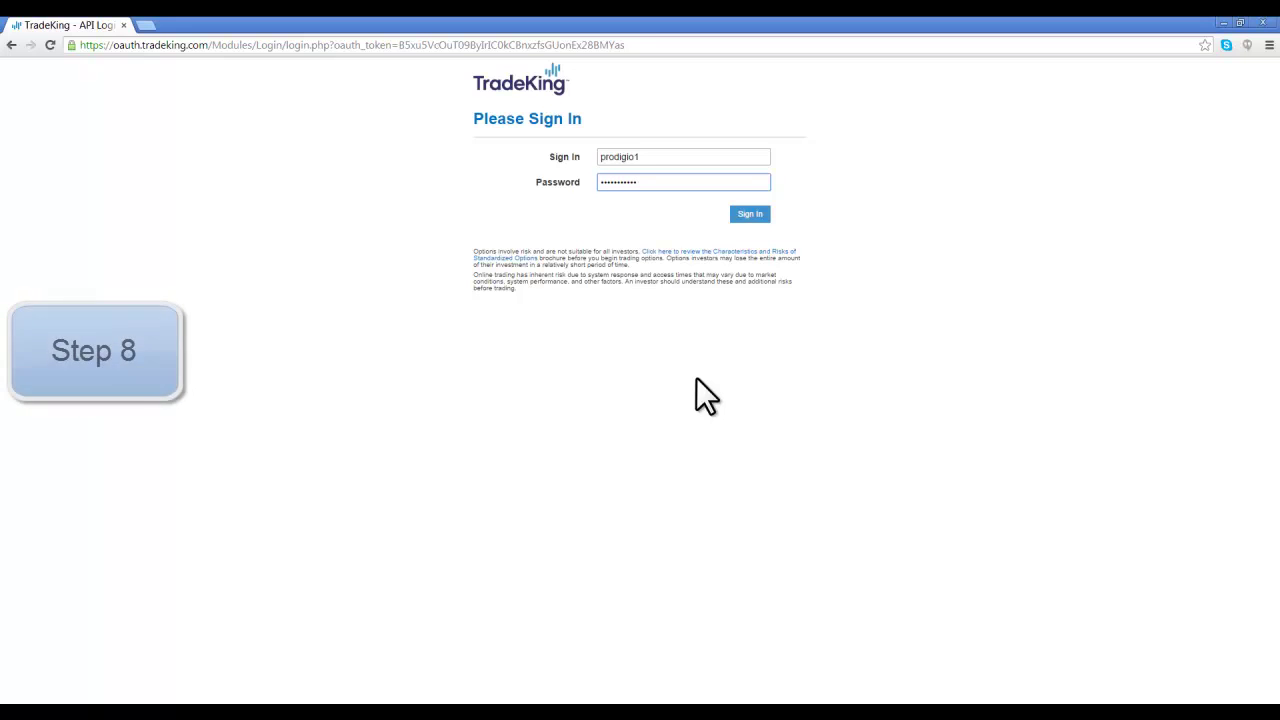
{"action": "left_click", "coordinate": [749, 216]}
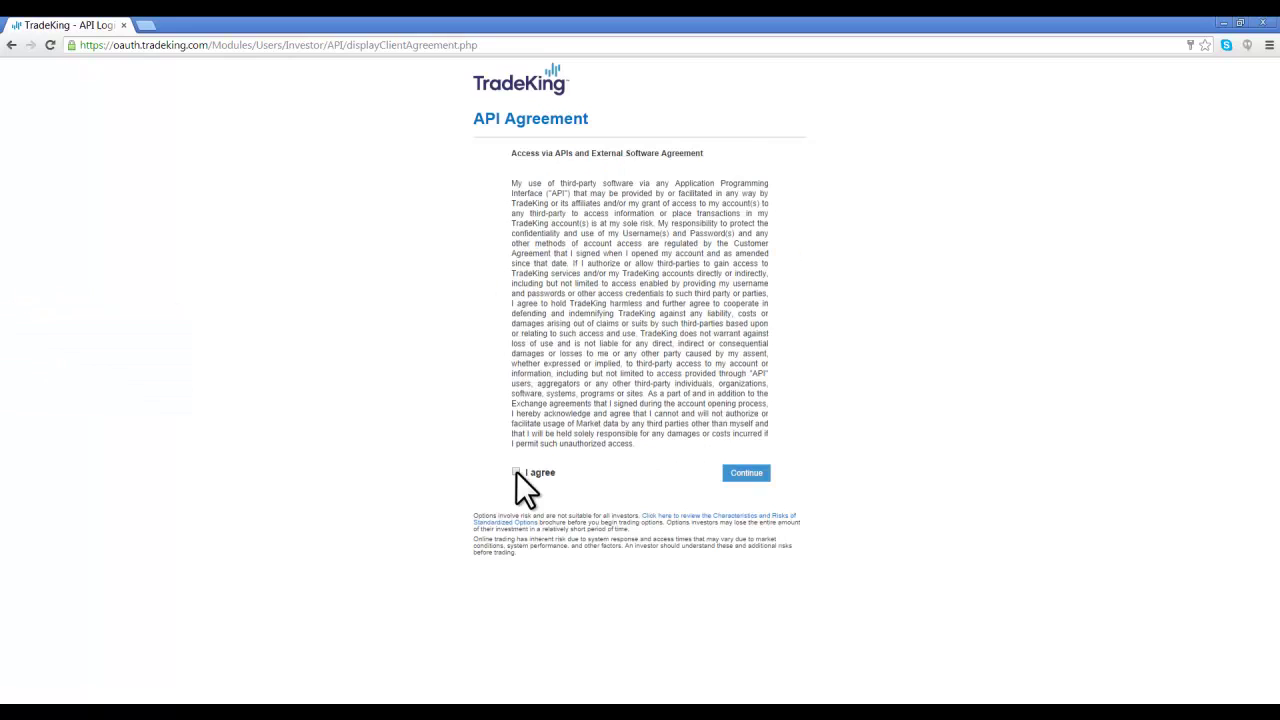
Step: Agree to the TradeKing API terms and authorize Prodigio to access the account
{"action": "left_click", "coordinate": [516, 472]}
{"action": "left_click", "coordinate": [748, 473]}
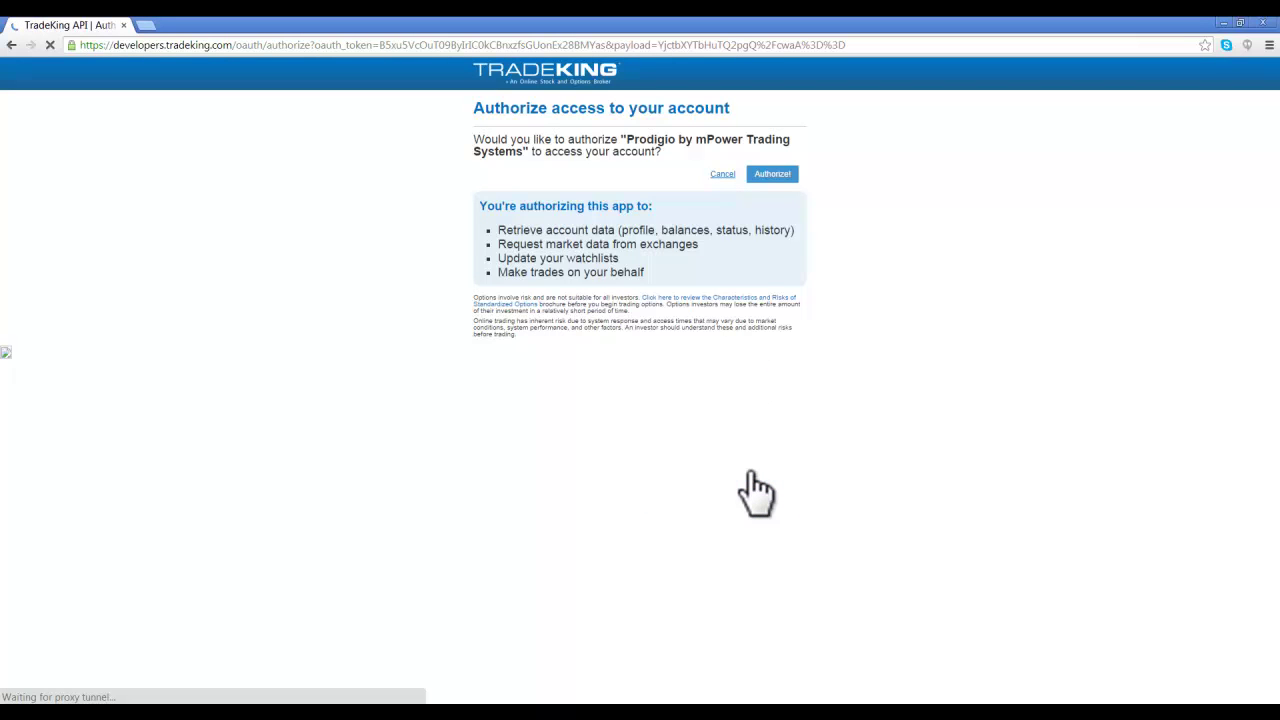
{"action": "left_click", "coordinate": [773, 177]}
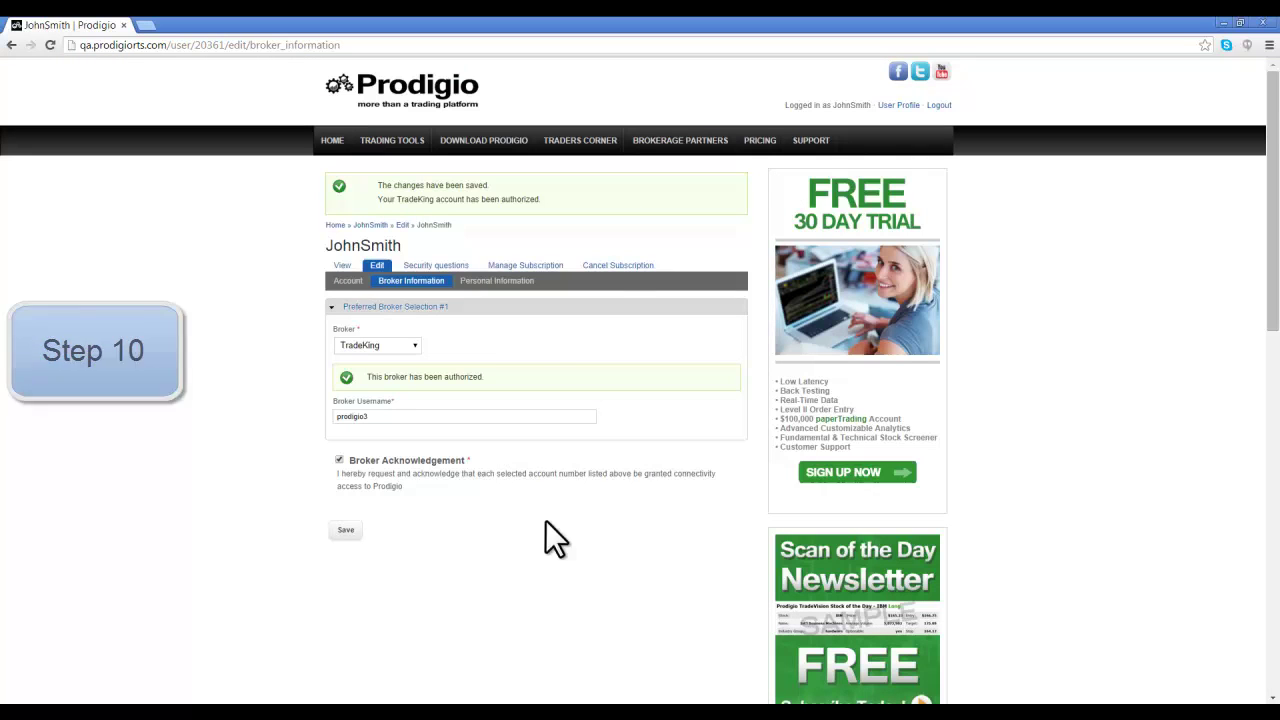
Step: Save the broker form with TradeKing authorized and Broker Acknowledgement ticked
{"action": "left_click", "coordinate": [346, 532]}
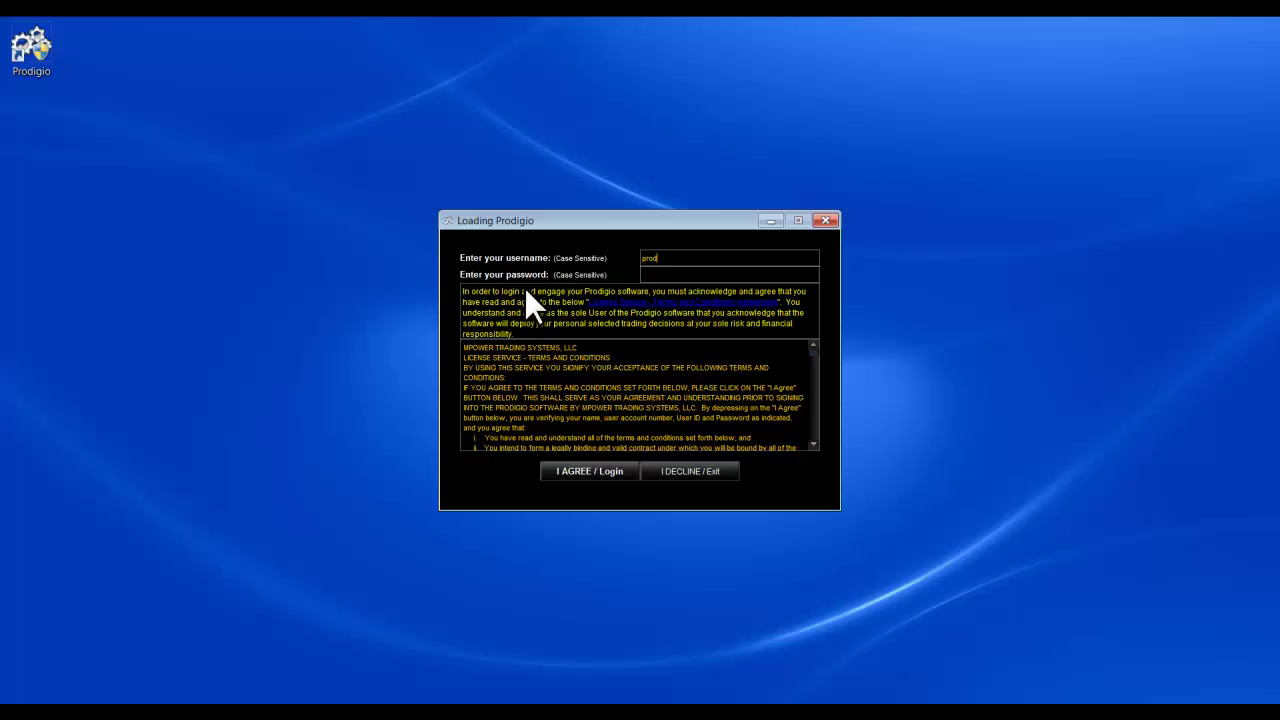
Step: Enter the platform username and password in the Prodigio desktop login window
{"action": "type", "text": "giodemo12"}
{"action": "key", "text": "Tab"}
{"action": "type", "text": "demo1234567"}
Step: Accept the terms, pick Trade King in Broker Login, and complete the TradeKing login
{"action": "left_click", "coordinate": [589, 471]}
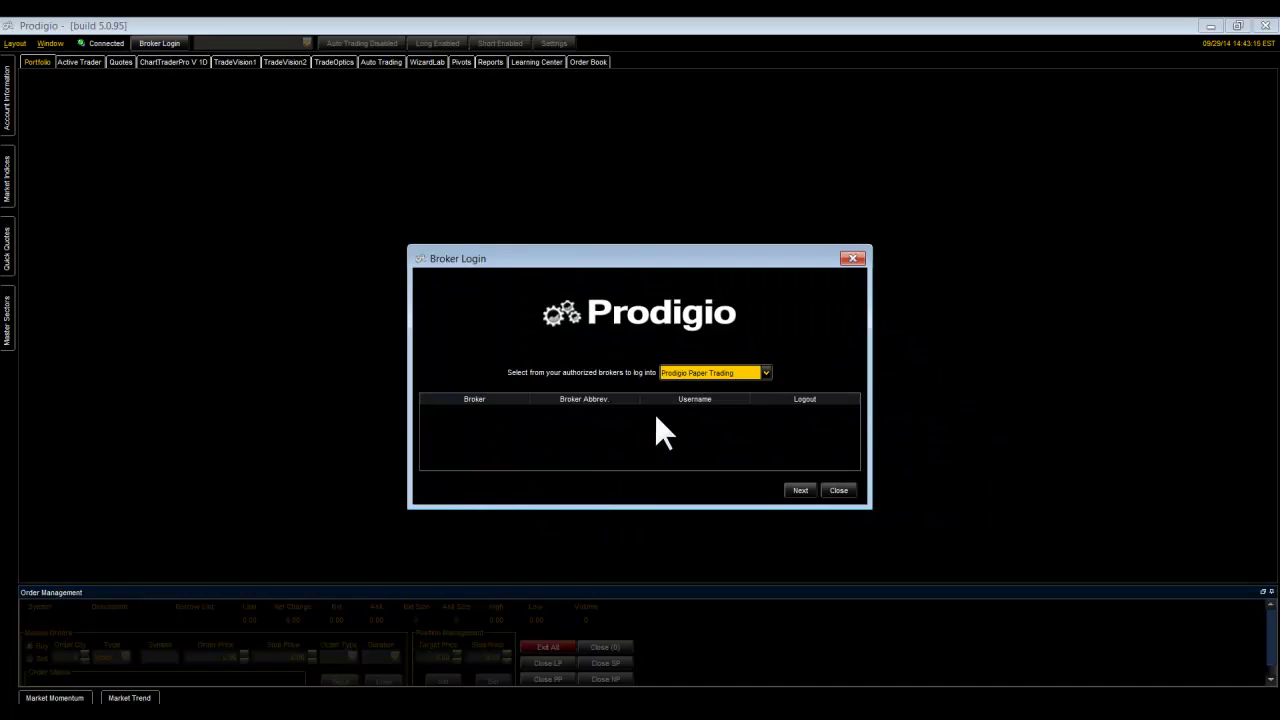
{"action": "left_click", "coordinate": [758, 370]}
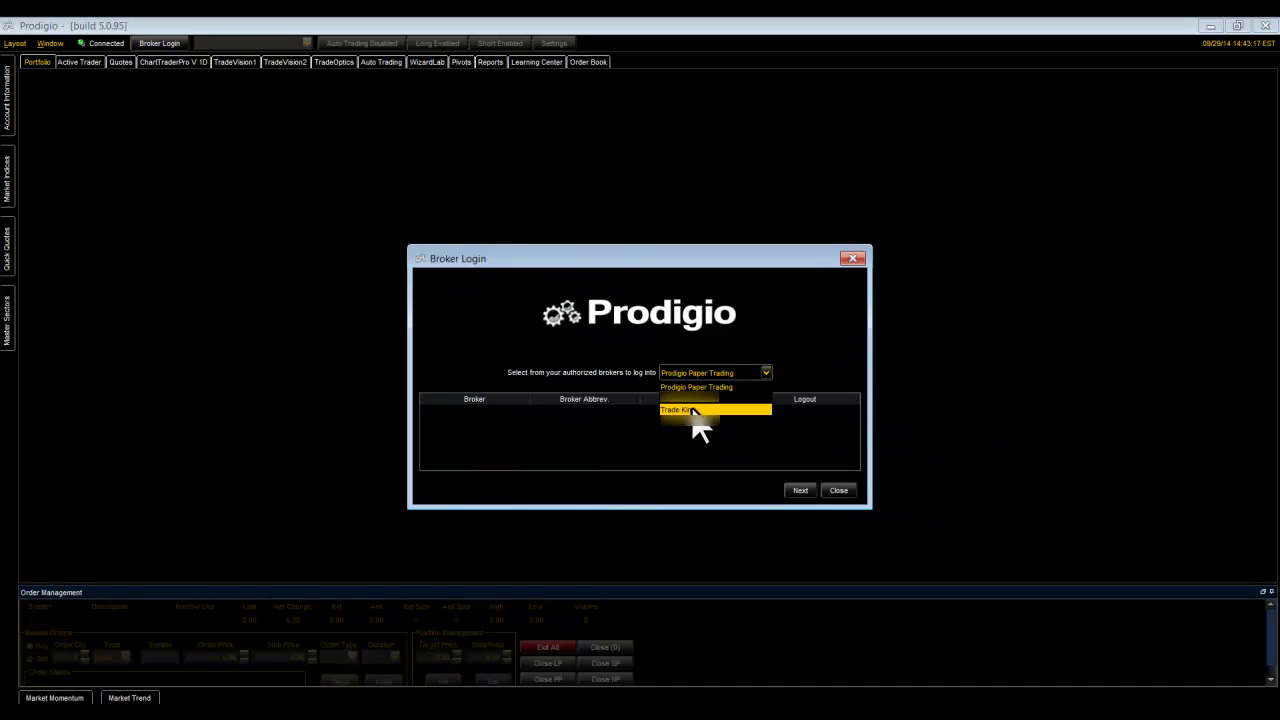
{"action": "left_click", "coordinate": [692, 411]}
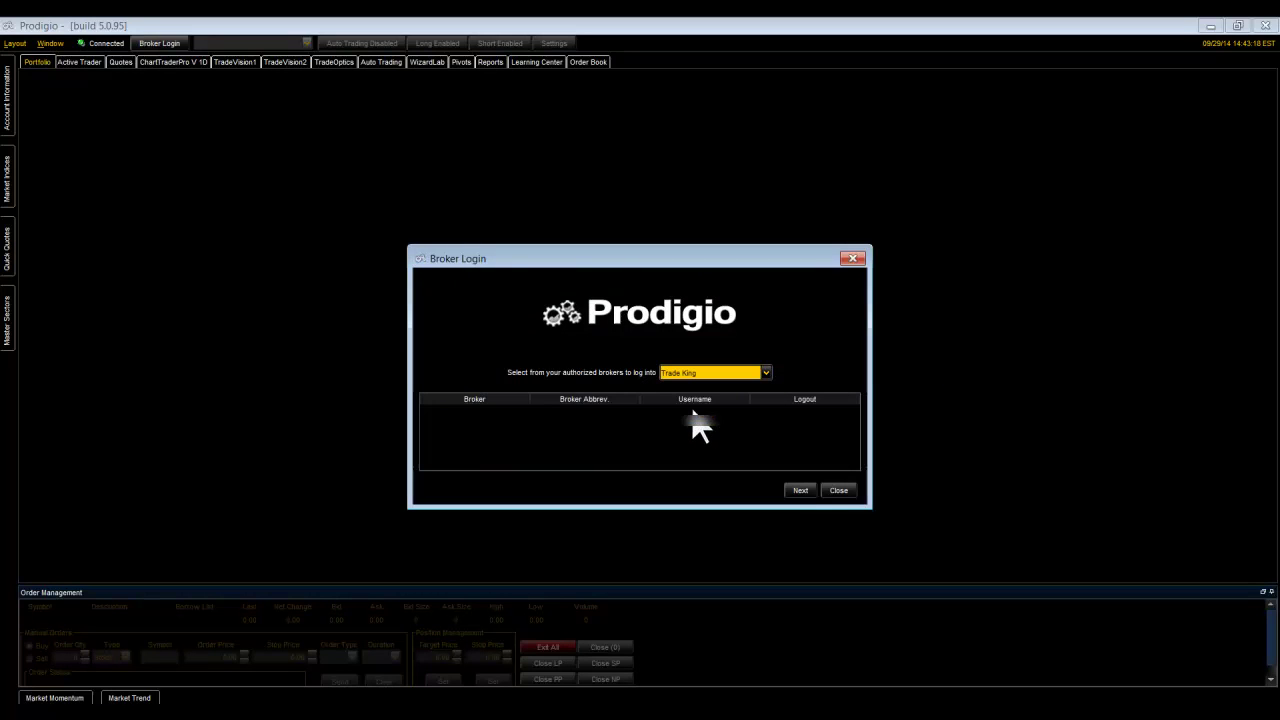
{"action": "left_click", "coordinate": [805, 491]}
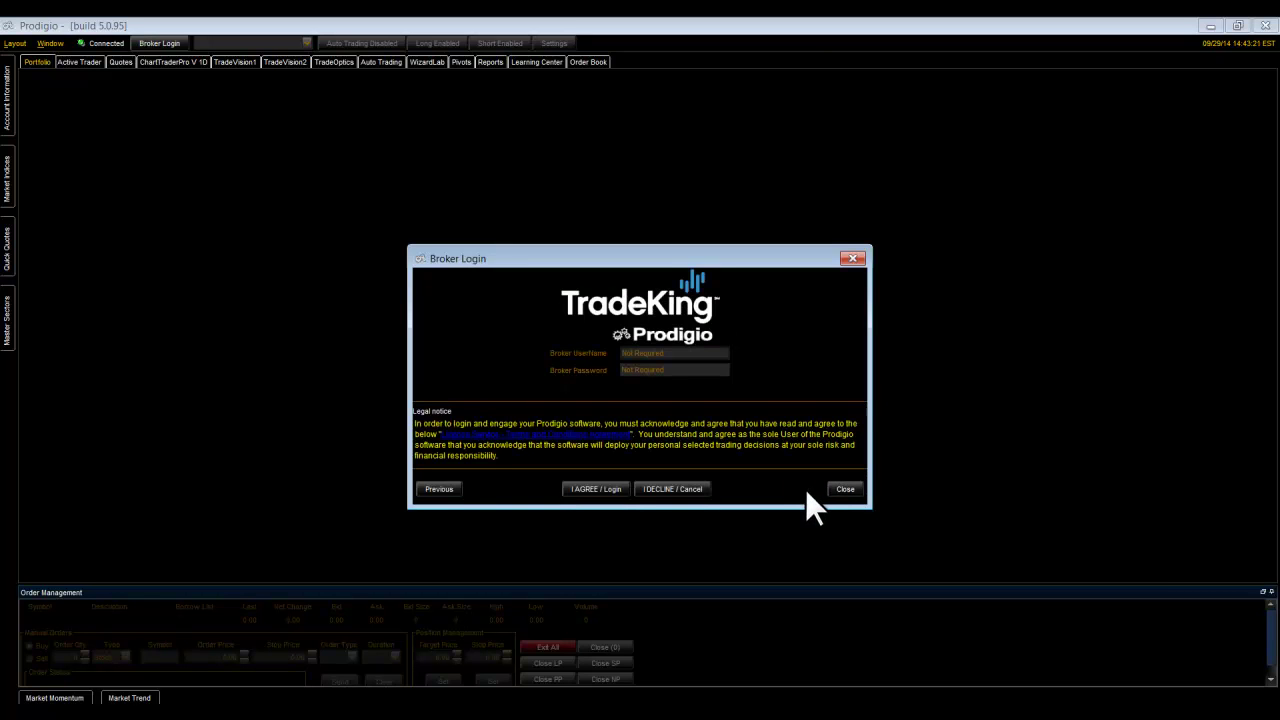
{"action": "left_click", "coordinate": [598, 487]}
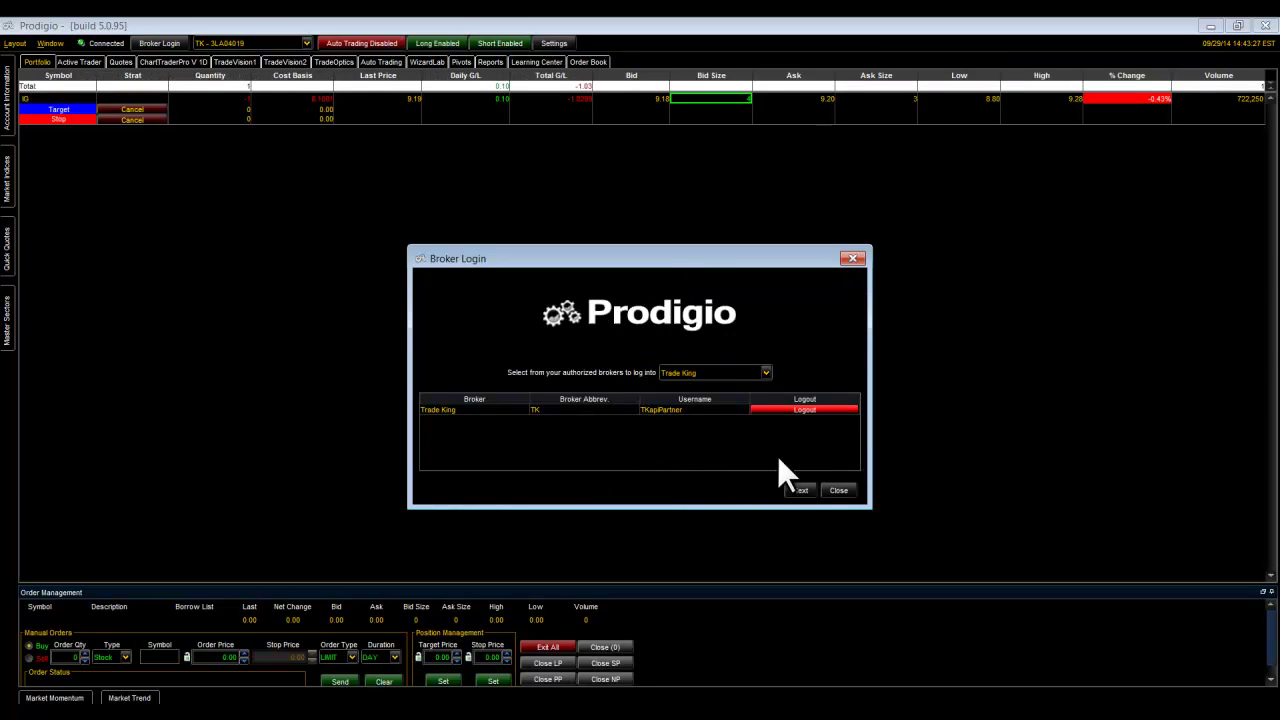
{"action": "left_click", "coordinate": [838, 491]}
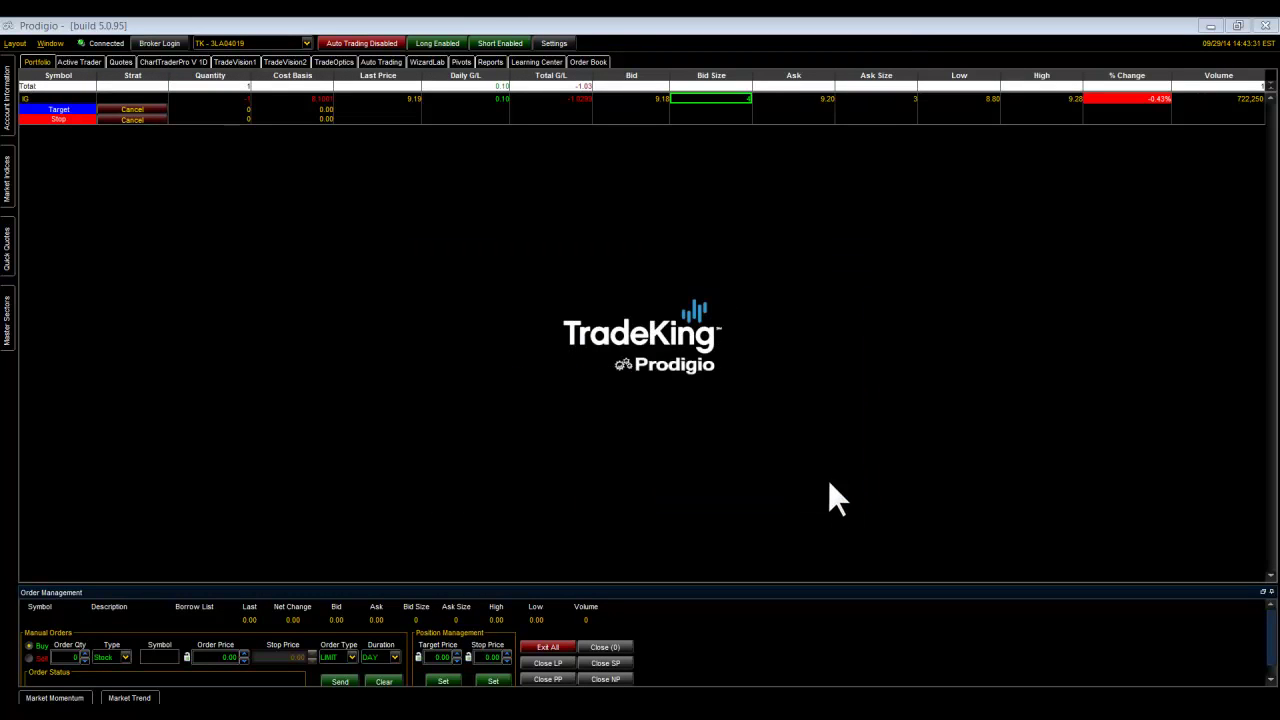